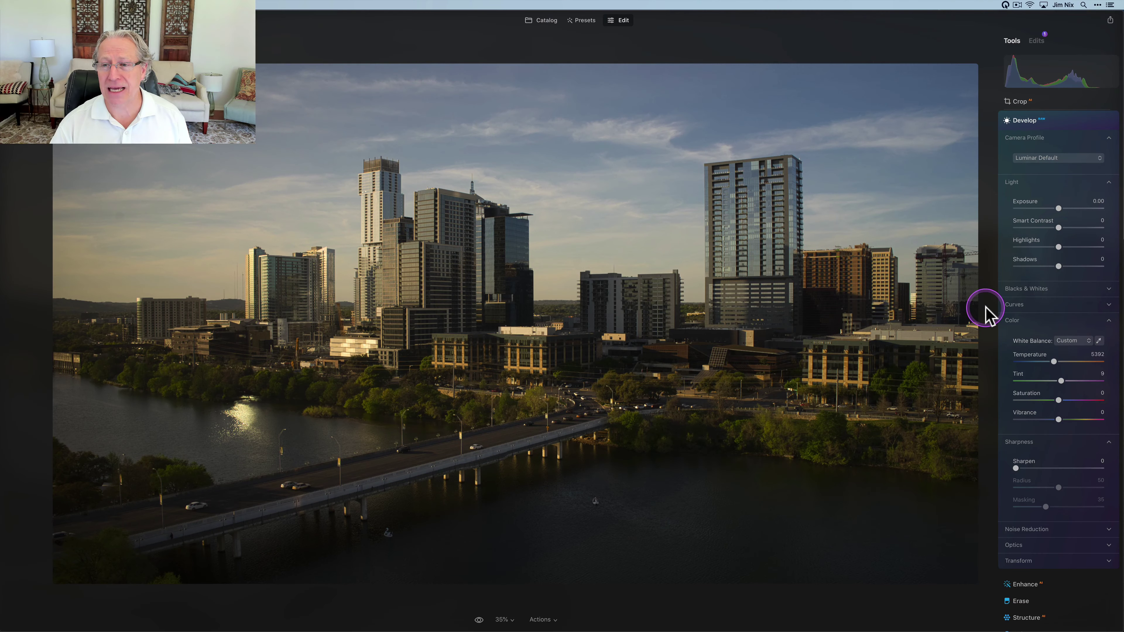
Set Light to Exposure 1.14, Smart Contrast 45, Highlights -73, Shadows 23, then compare with the original
drag(1058, 208, 1070, 207)
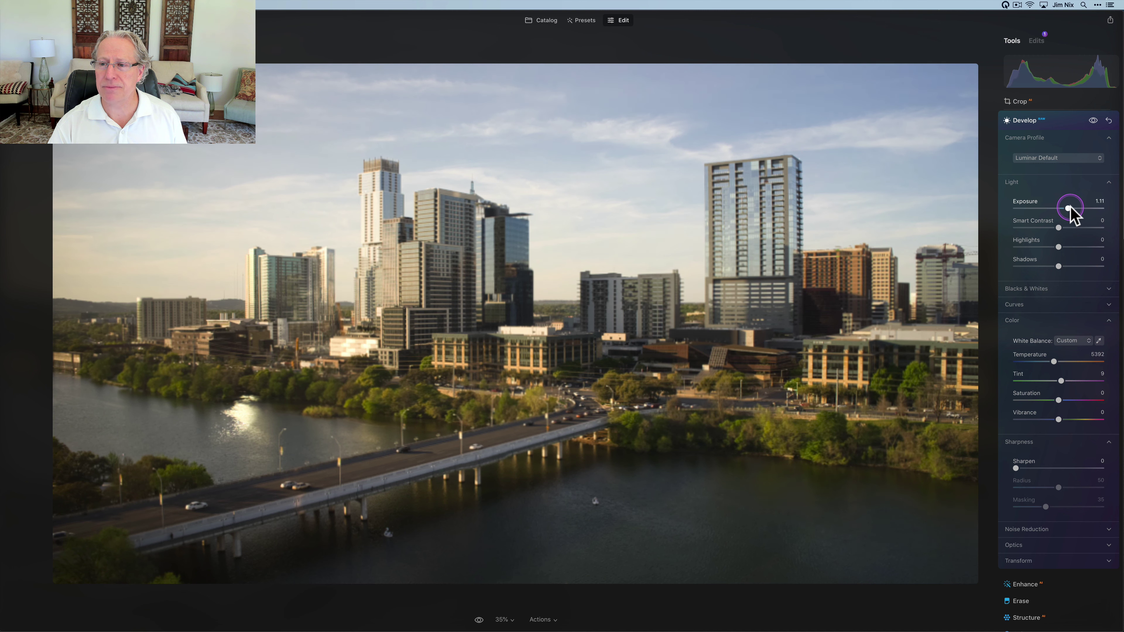
drag(1058, 227, 1069, 266)
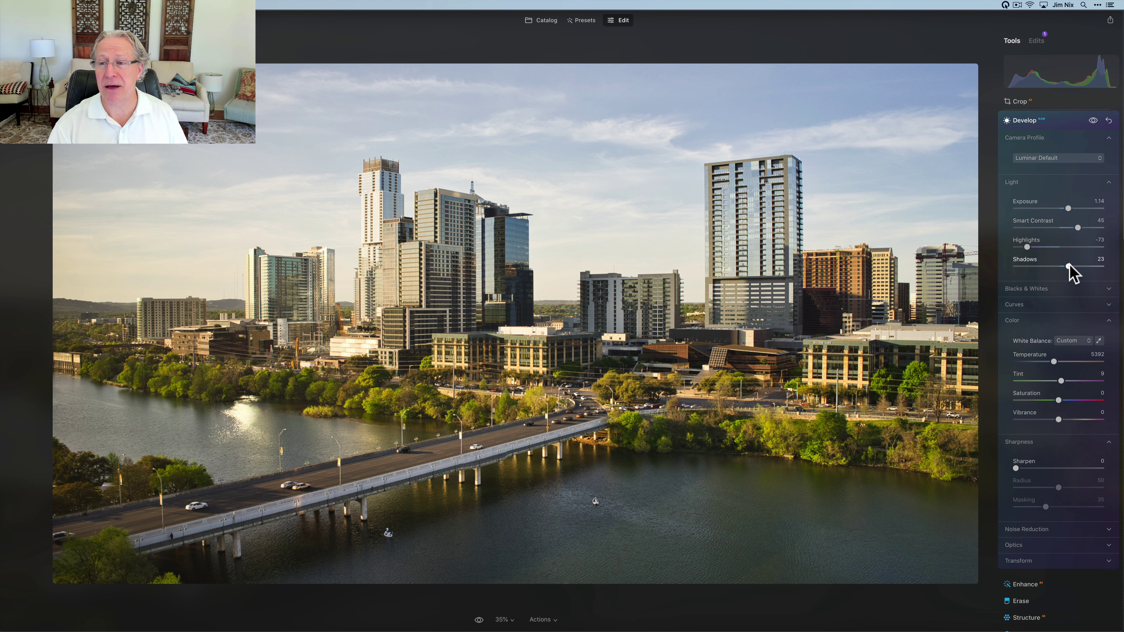
click(1092, 120)
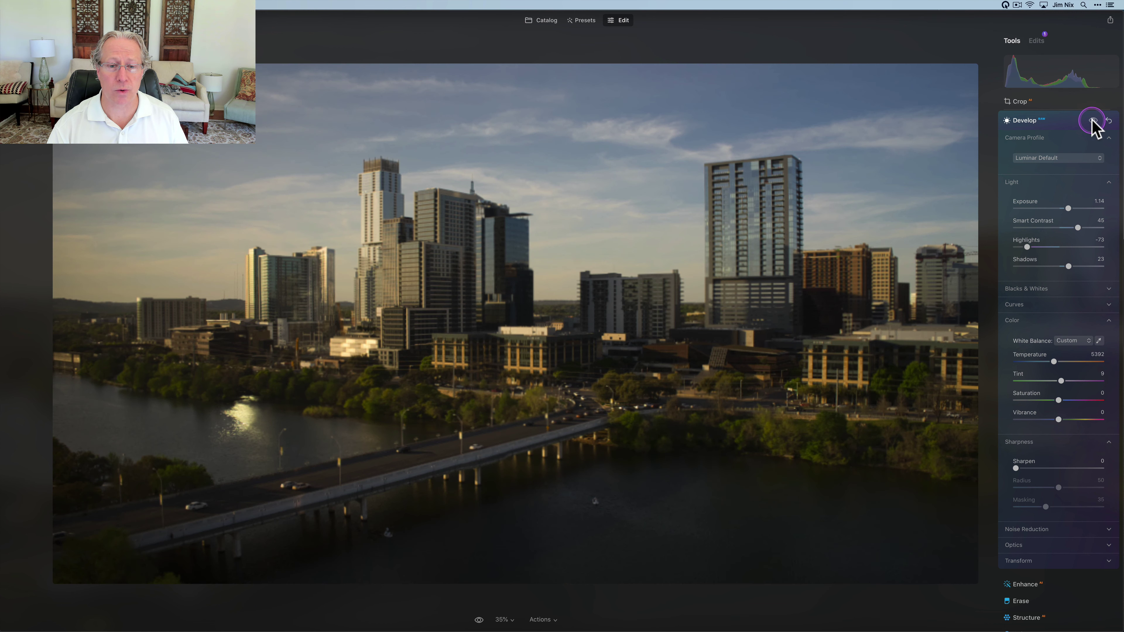
click(1092, 120)
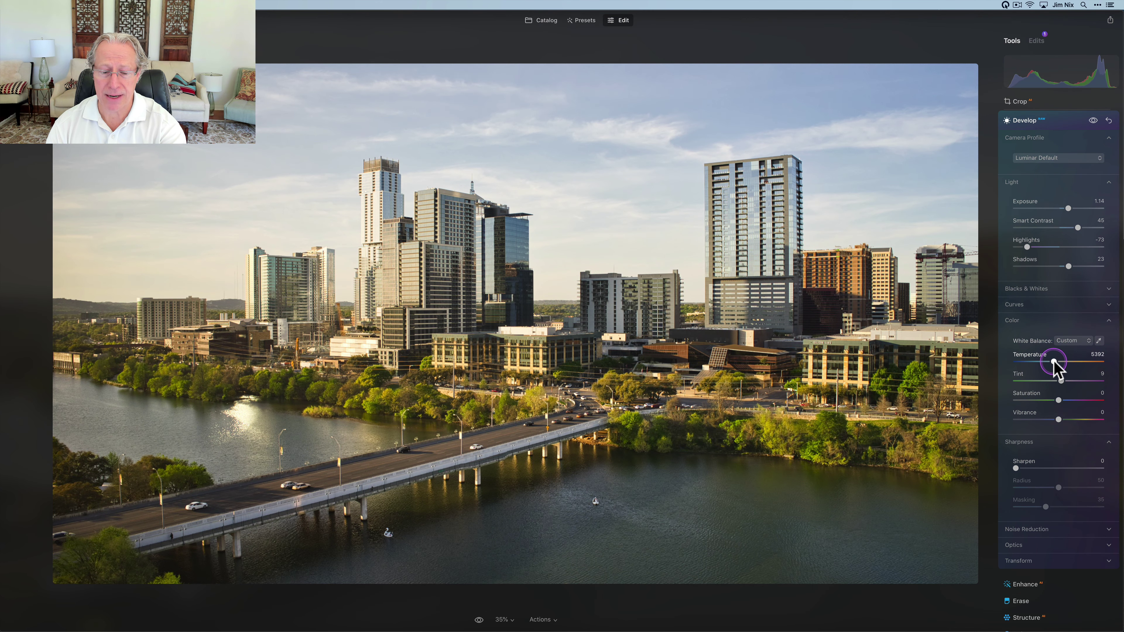
Set Temperature 4739, Tint 16, Vibrance 10 and Sharpen 22 in Develop
drag(1054, 362, 1063, 381)
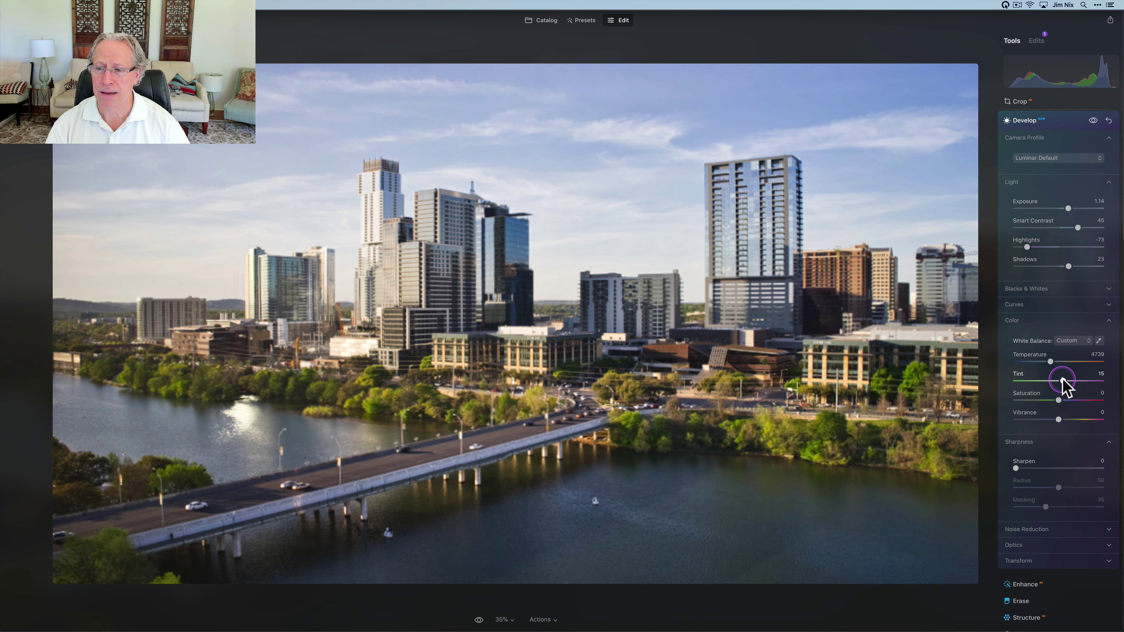
drag(1063, 420, 1063, 419)
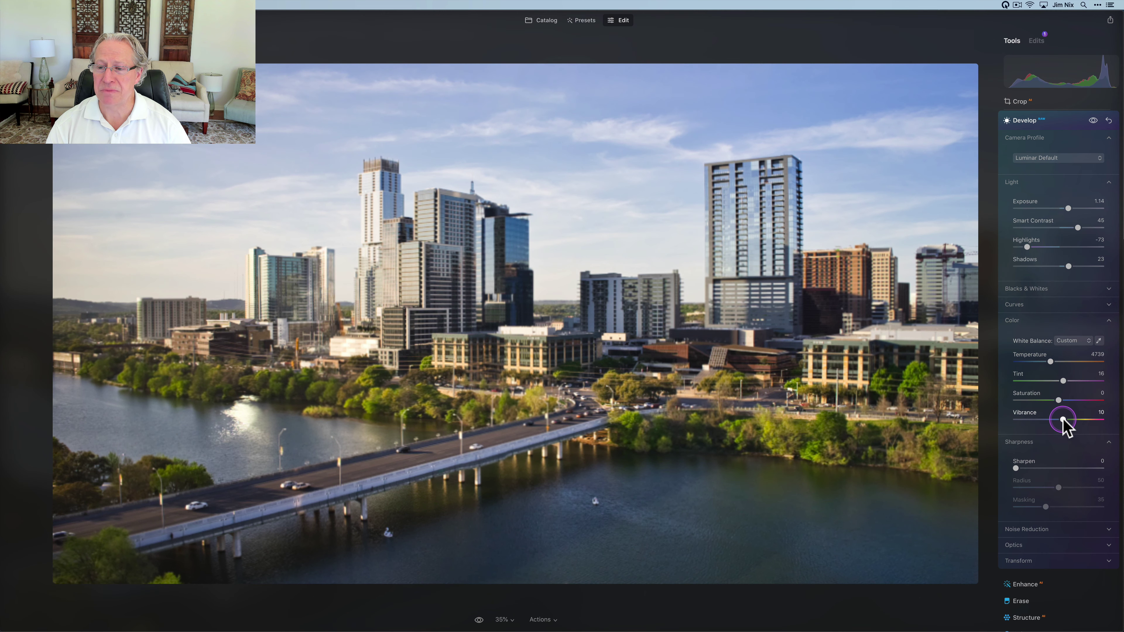
drag(1015, 468, 1035, 468)
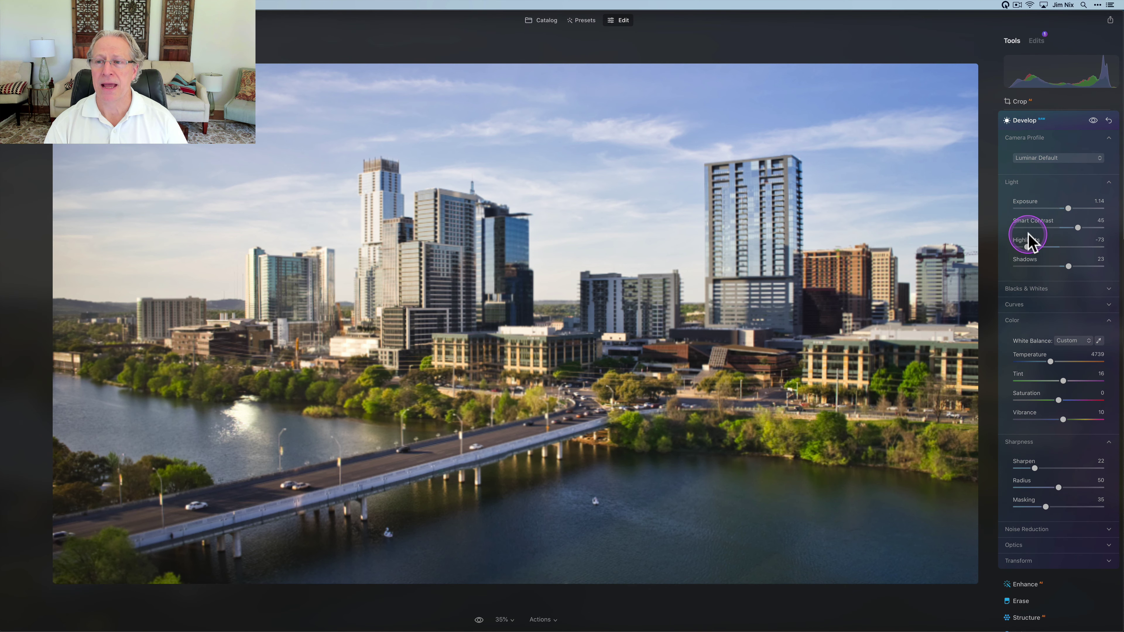
Compare the Develop edits against the original, then collapse Develop
click(1093, 121)
click(1093, 120)
click(1093, 121)
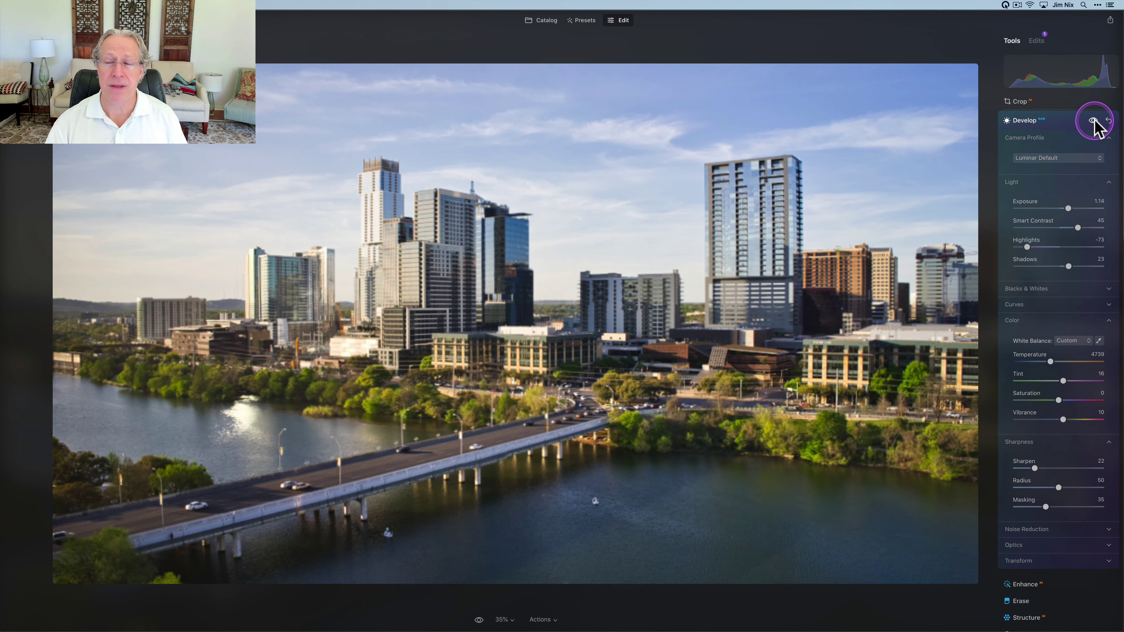
click(1056, 122)
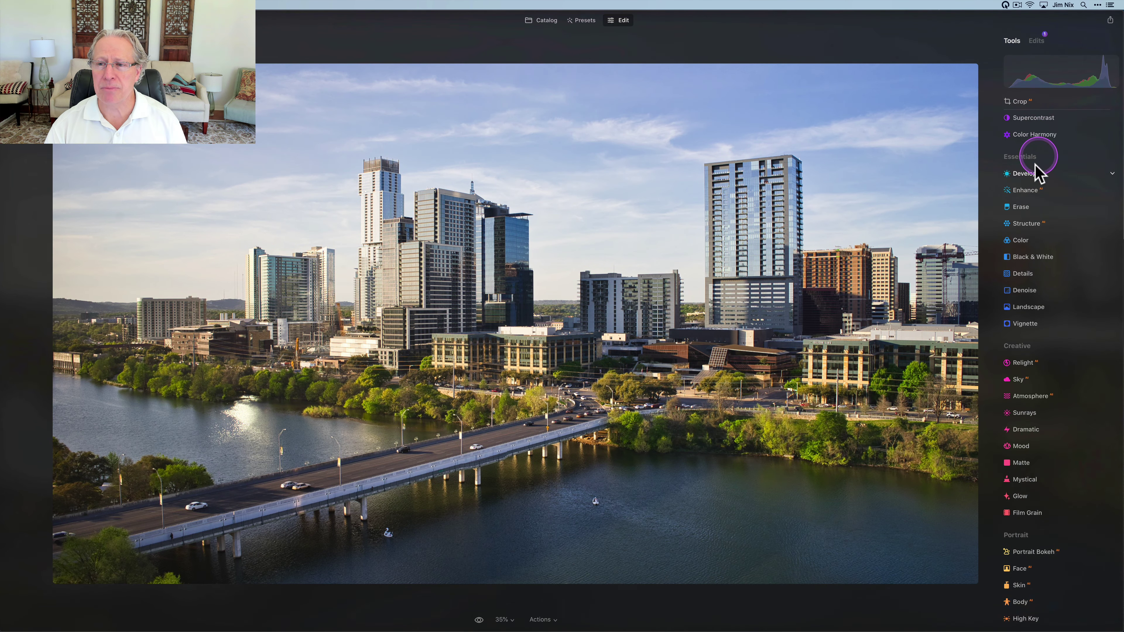
Add Enhance Accent 46, compare with the effect off, then collapse Enhance
click(1026, 191)
drag(1017, 244, 1057, 245)
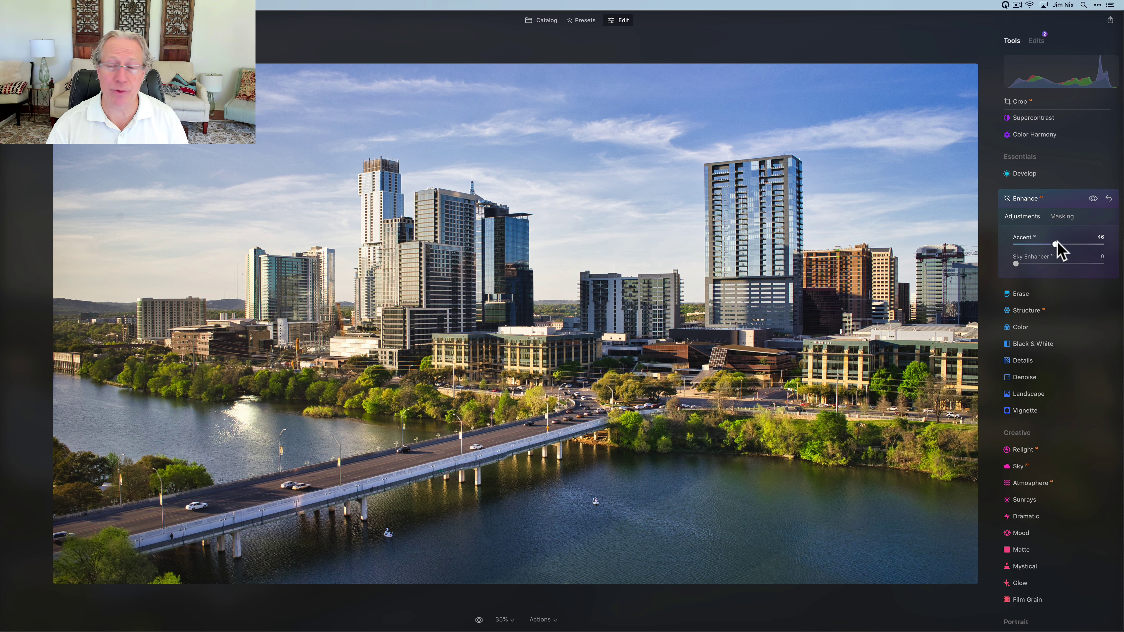
click(1093, 198)
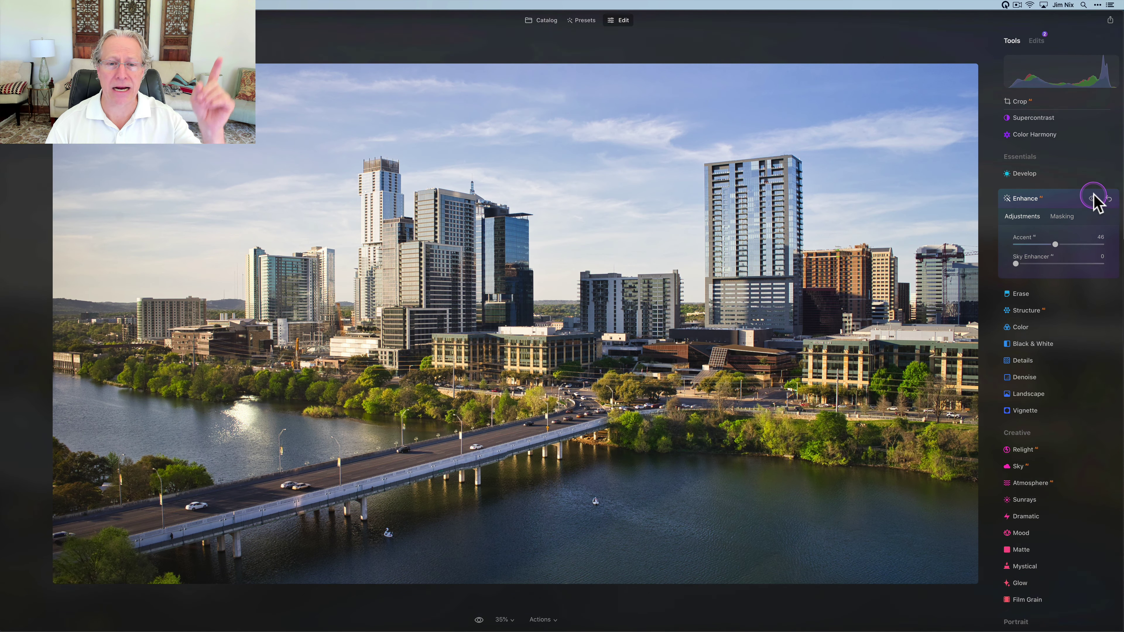
click(1093, 198)
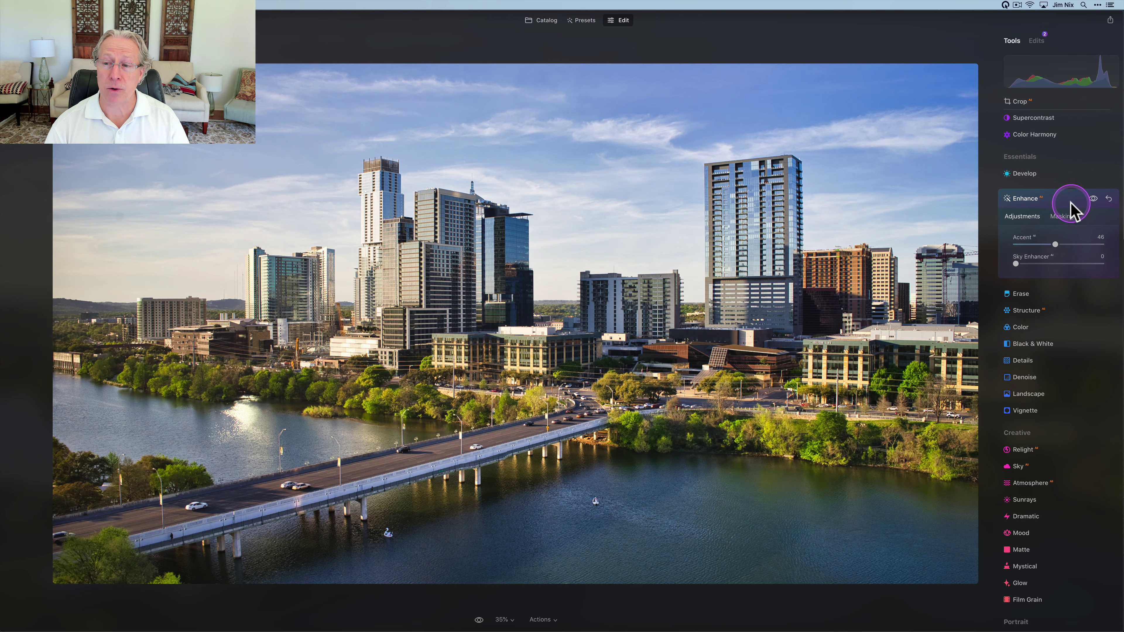
click(1063, 205)
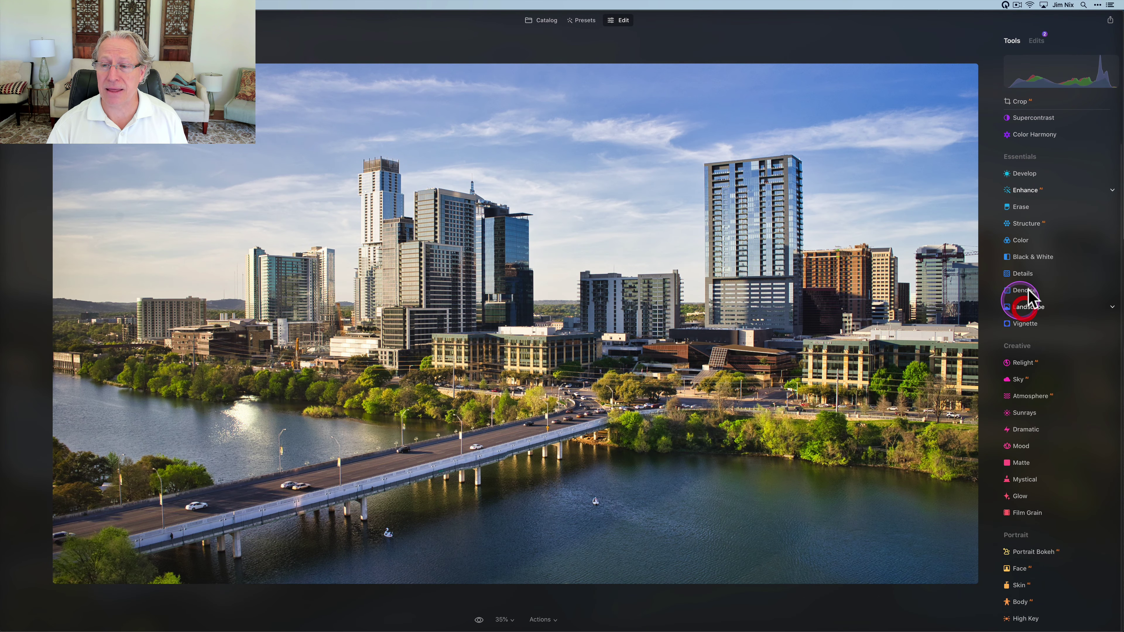
click(1022, 306)
Warm the skyline with Landscape Golden Hour 50, compare, then collapse Landscape
drag(1015, 381, 1061, 380)
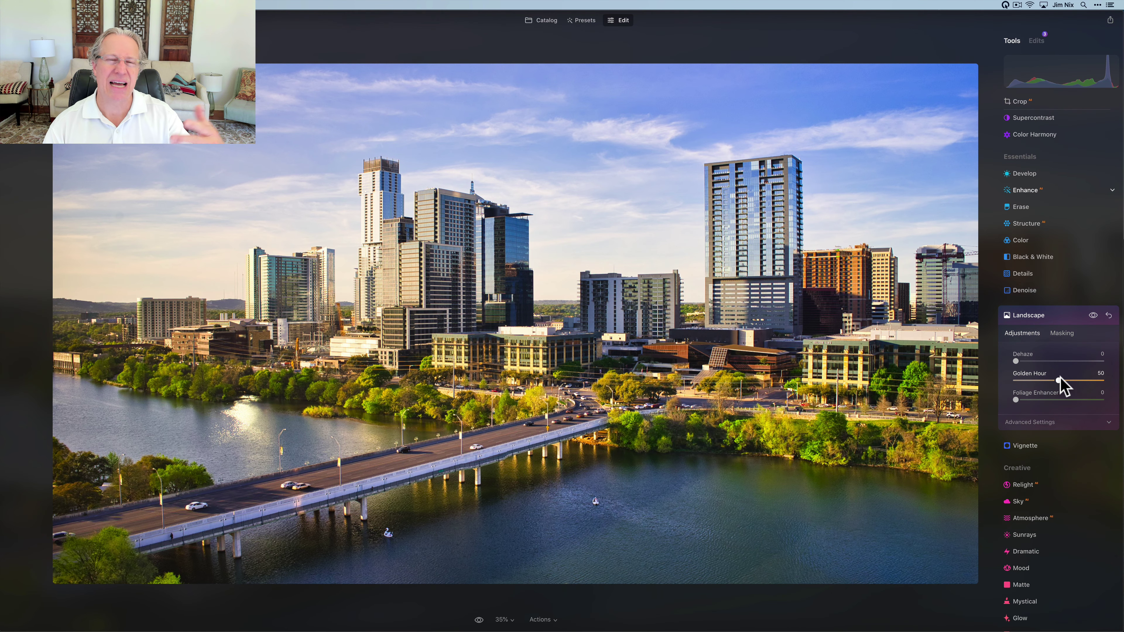
click(1089, 328)
click(1093, 315)
click(1092, 315)
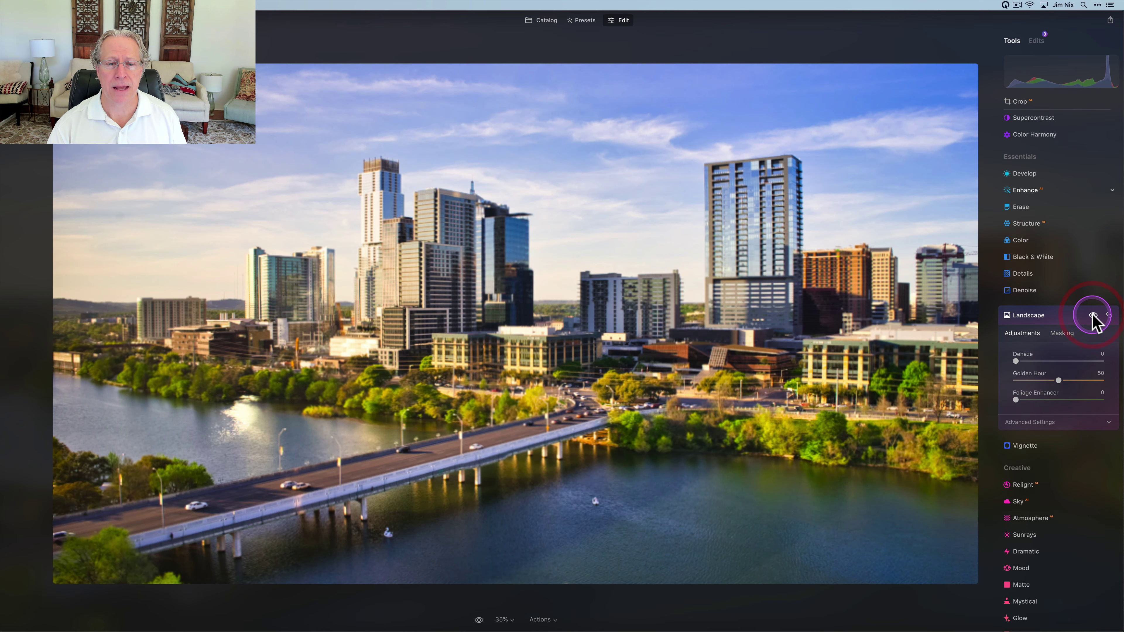
click(1055, 319)
click(1026, 243)
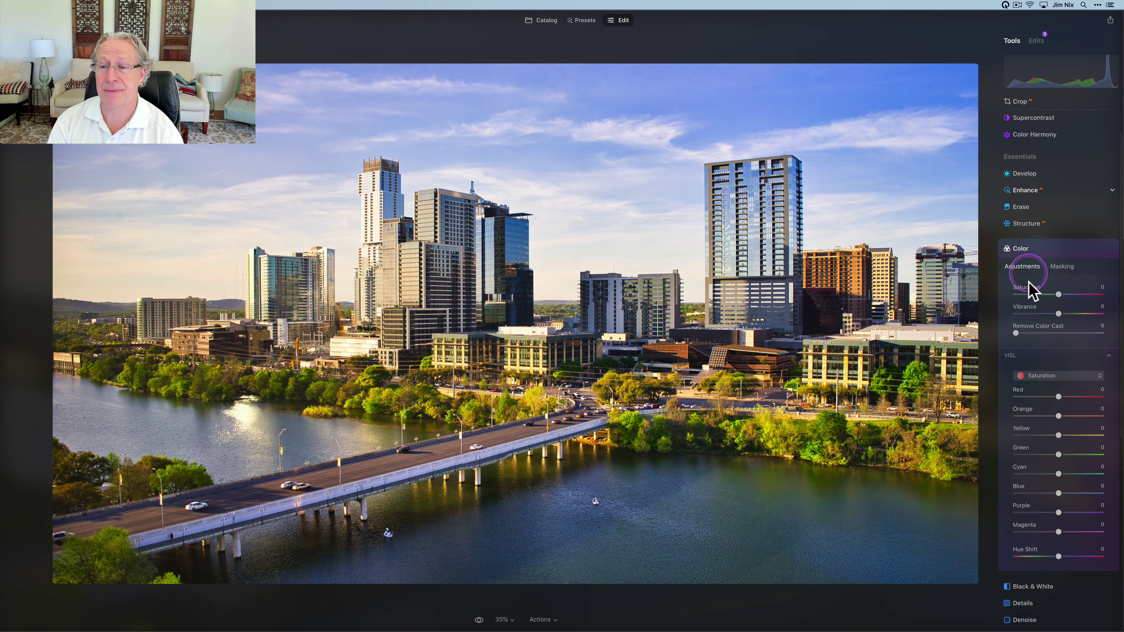
Switch the Color tool's HSL mode to Hue and shift the yellows' hue
click(1035, 372)
click(1037, 374)
click(1039, 389)
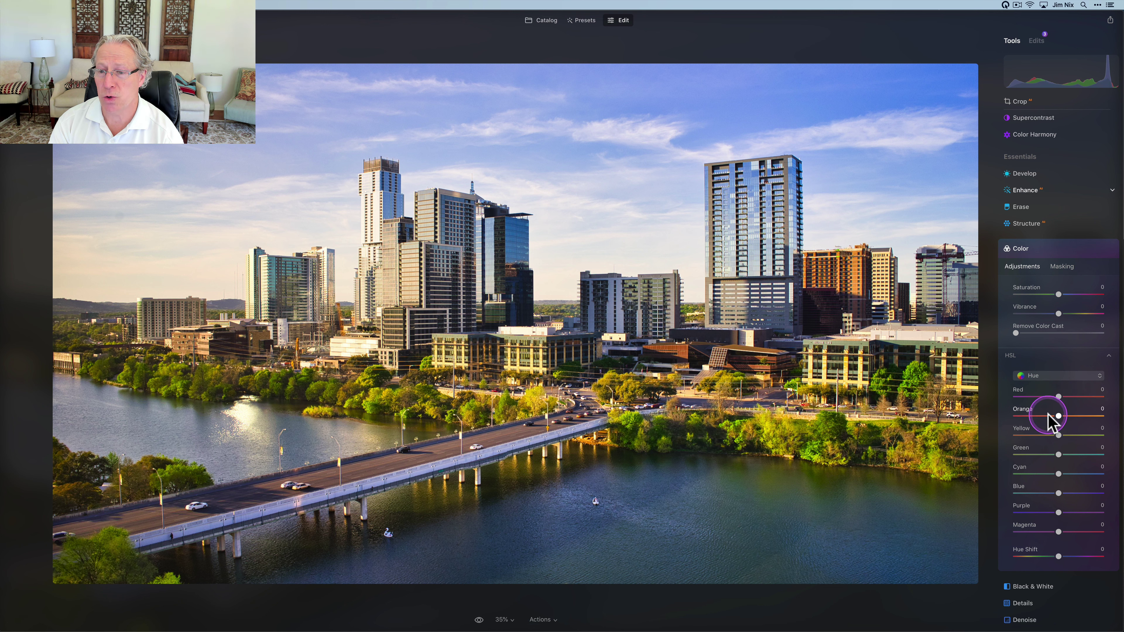
drag(1058, 434, 1071, 454)
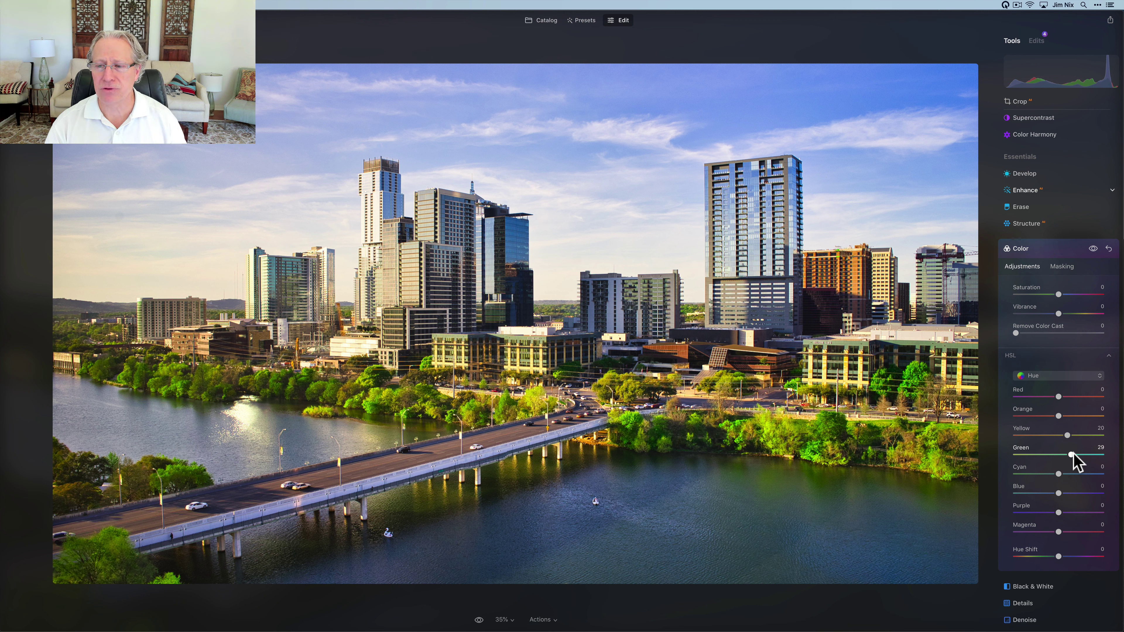
In HSL Saturation, desaturate Yellow to −22 and Green to −61, then close Color
click(1044, 381)
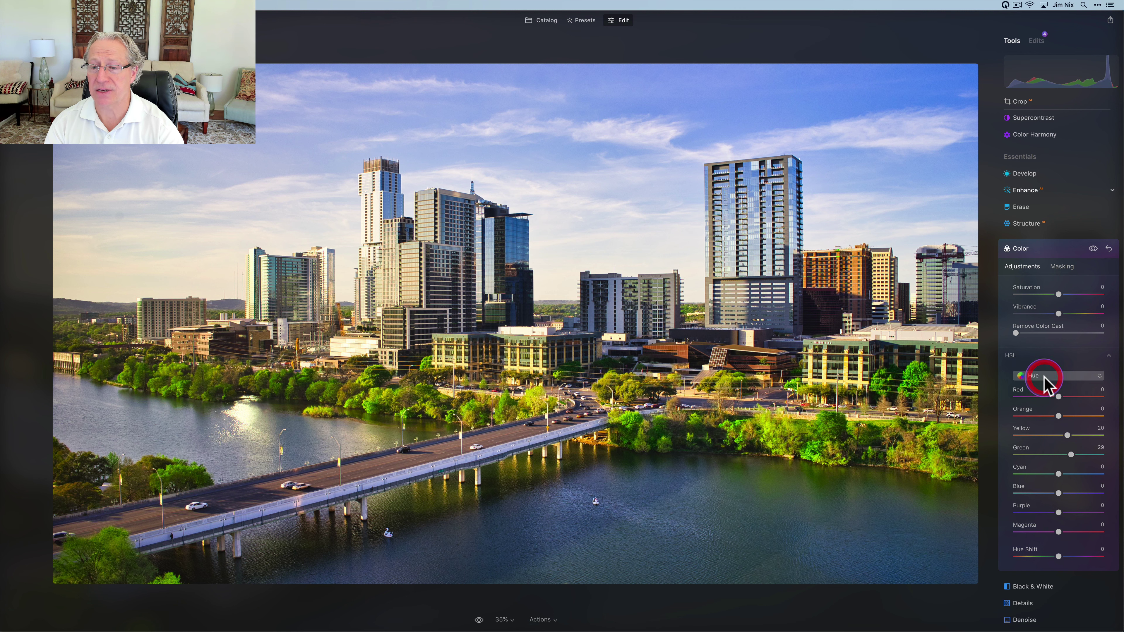
click(1043, 401)
drag(1056, 435, 1032, 452)
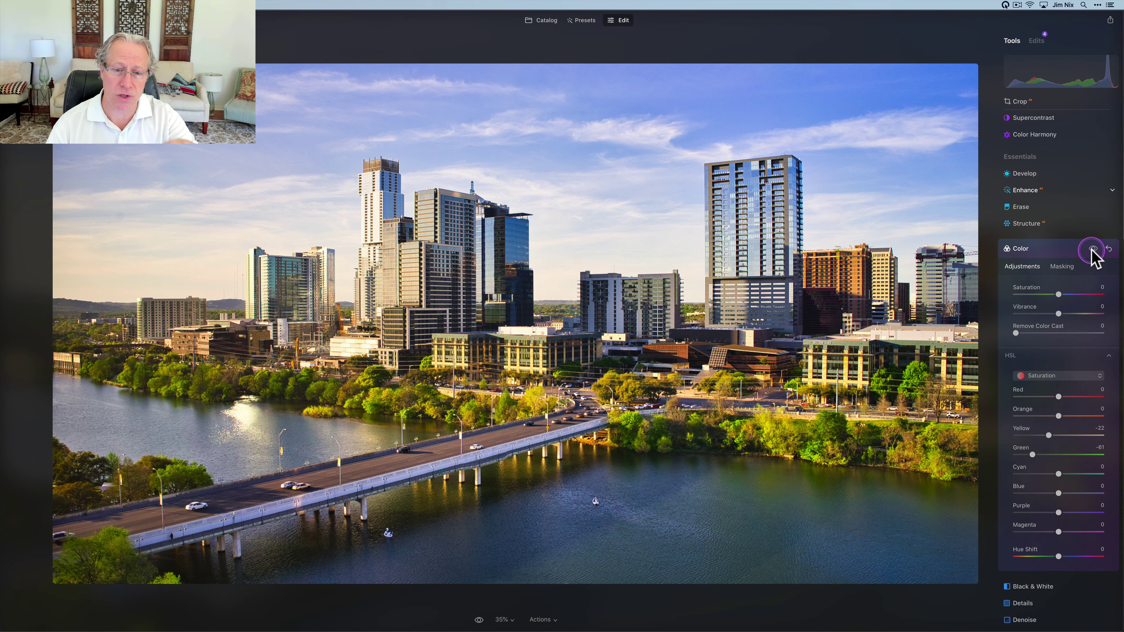
click(1092, 249)
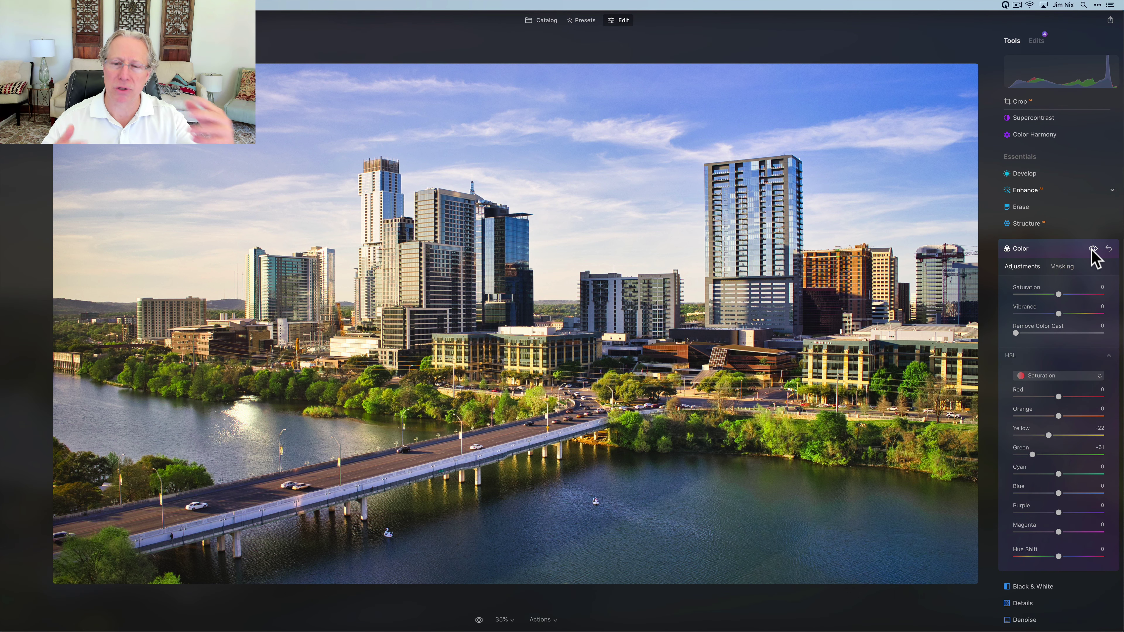
click(1065, 256)
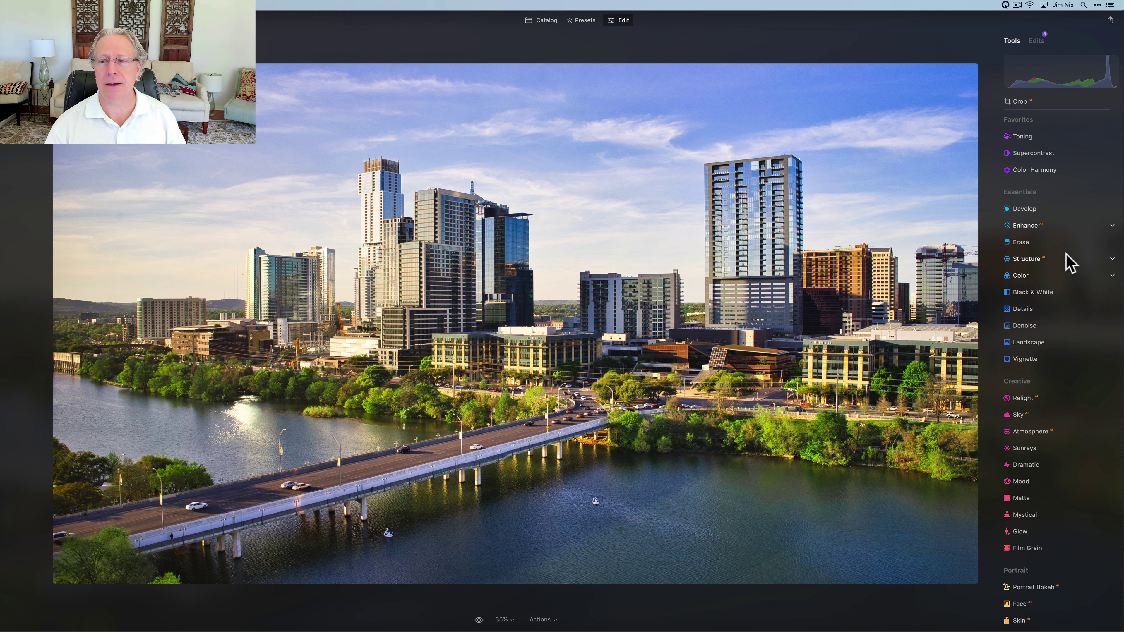
Expand the Supercontrast tool's sliders from the Favorites list
click(1037, 155)
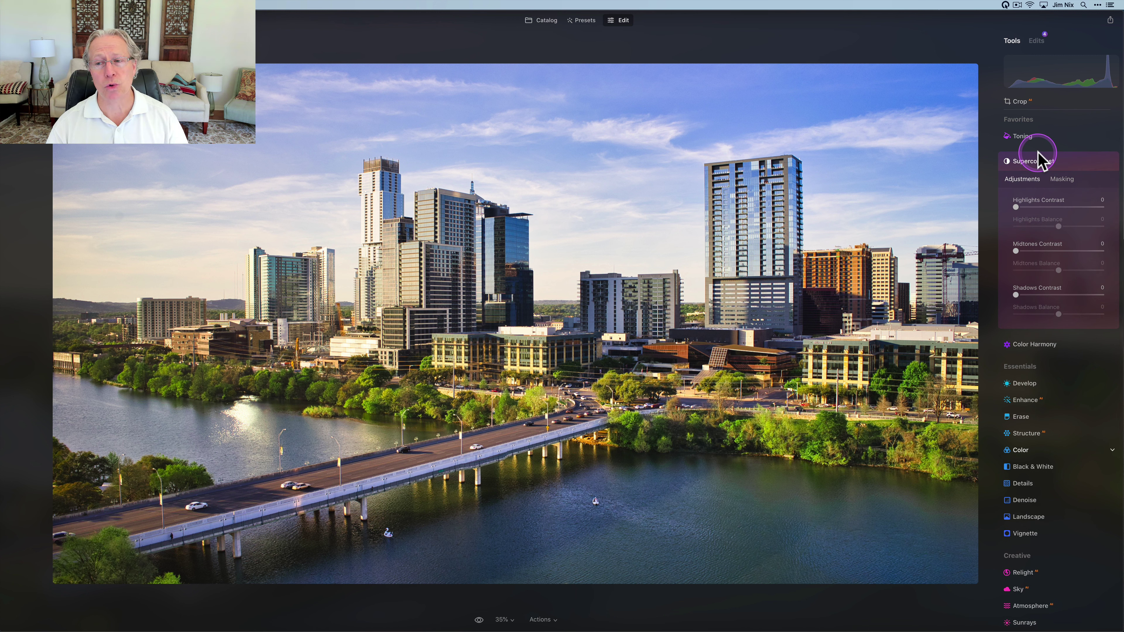
Set Supercontrast Highlights Contrast 39, Midtones Contrast 27 and Midtones Balance −40
click(1033, 252)
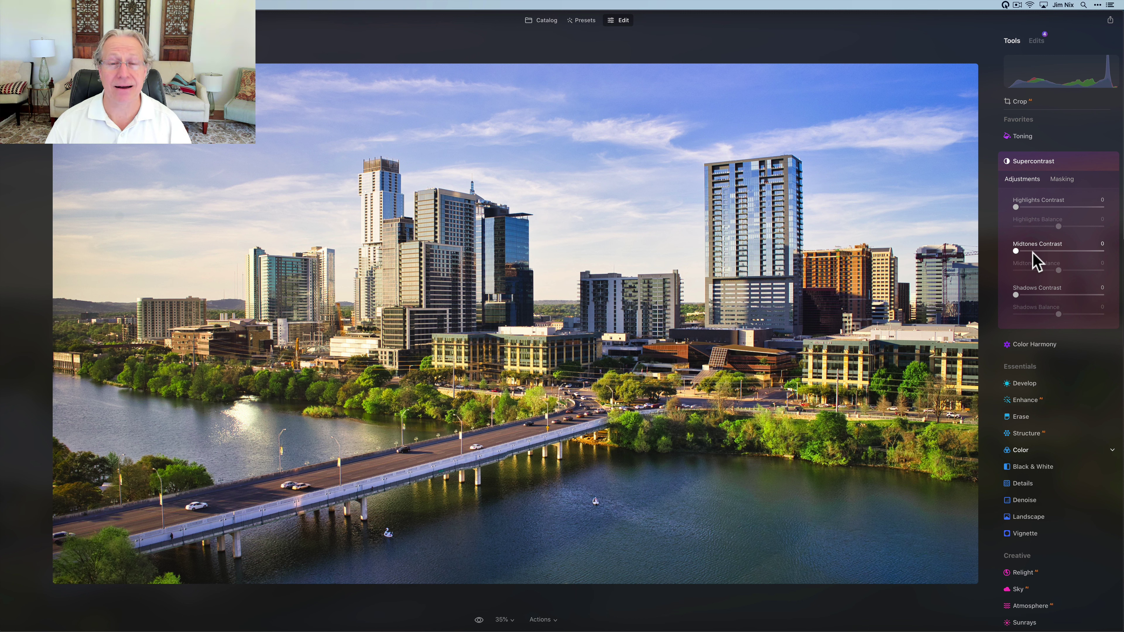
click(1025, 219)
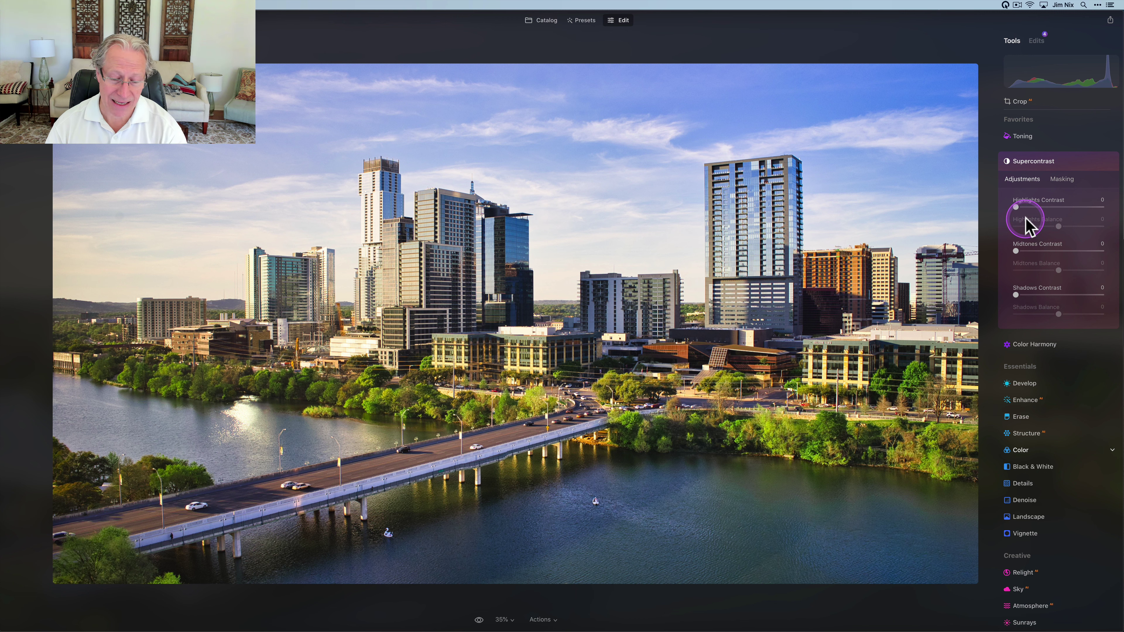
drag(1016, 206, 1050, 207)
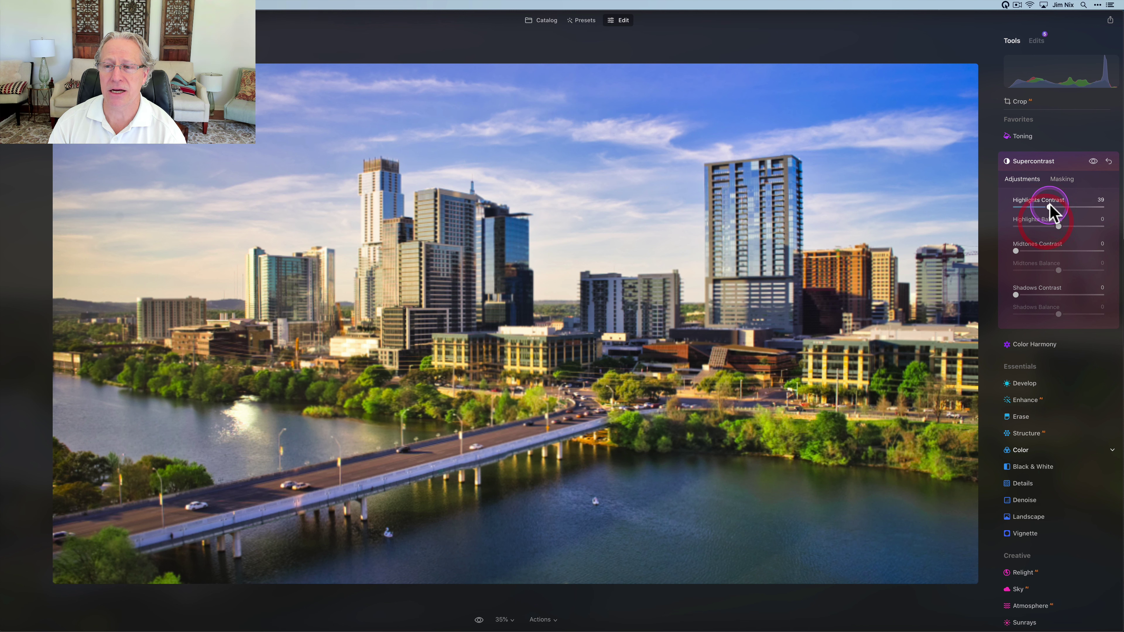
drag(1015, 251, 1039, 251)
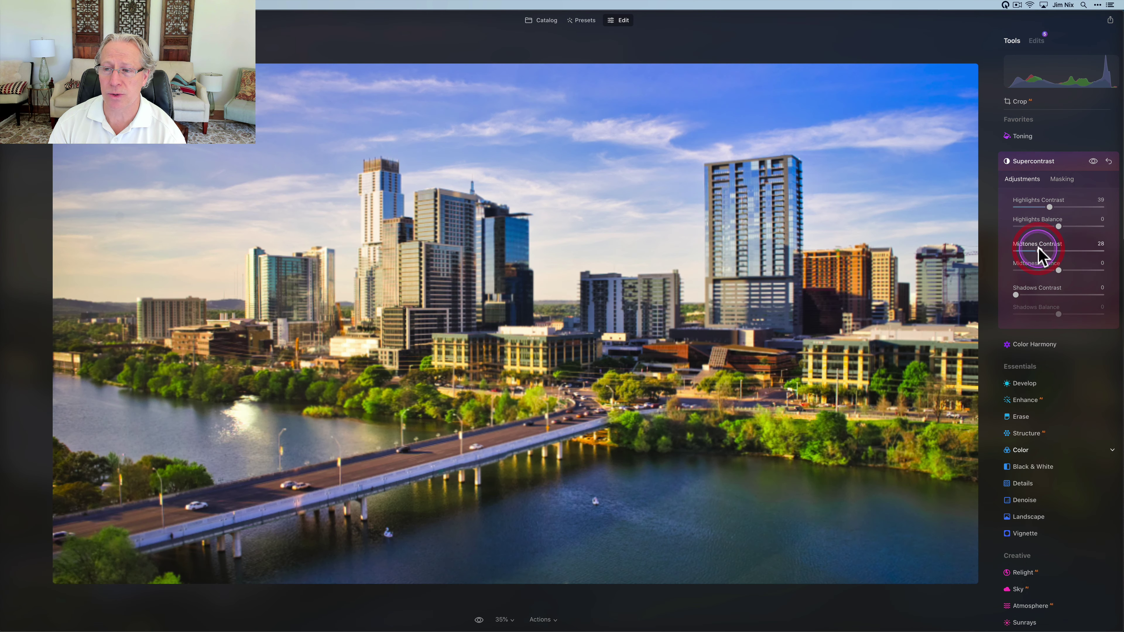
drag(1058, 271, 1040, 271)
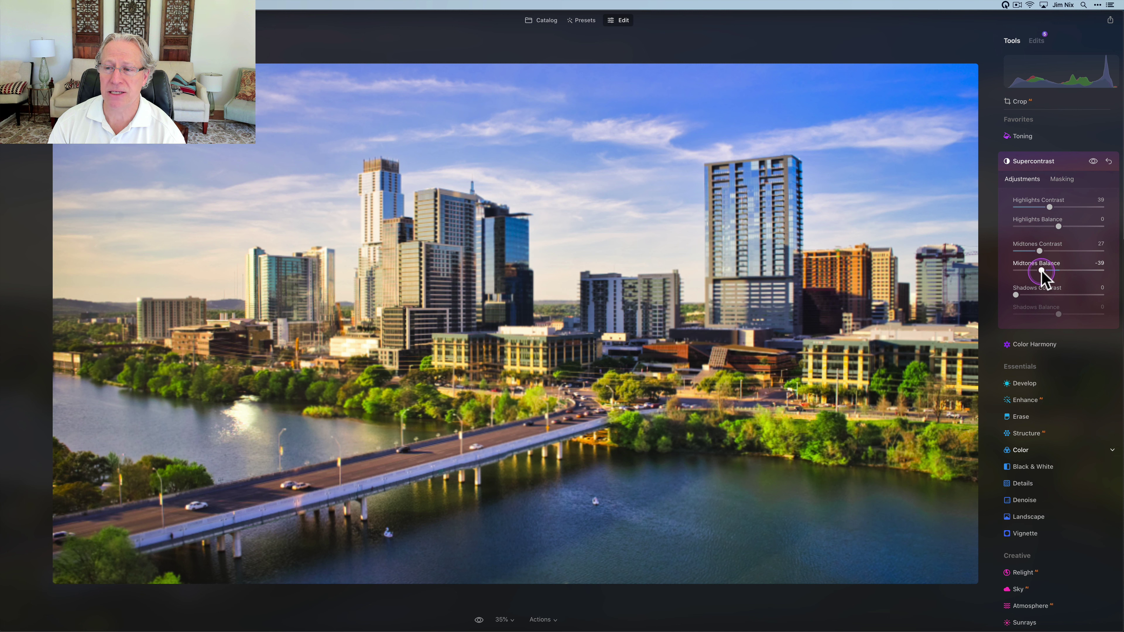
drag(1041, 271, 1040, 271)
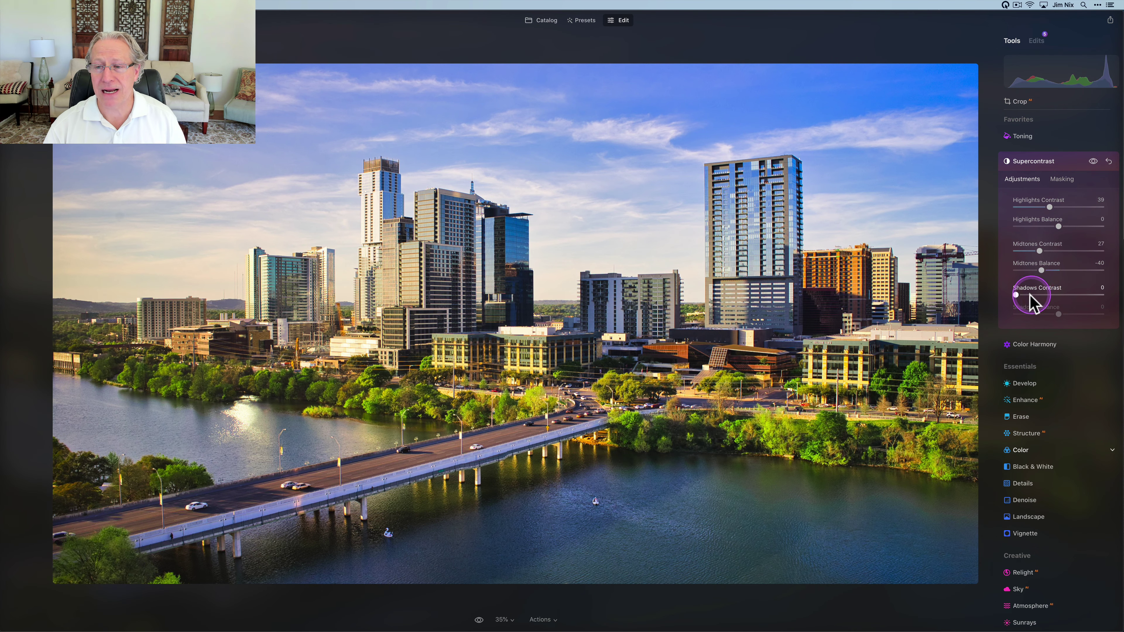
Set Supercontrast Shadows Contrast 55 and Shadows Balance −33
drag(1015, 295, 1066, 293)
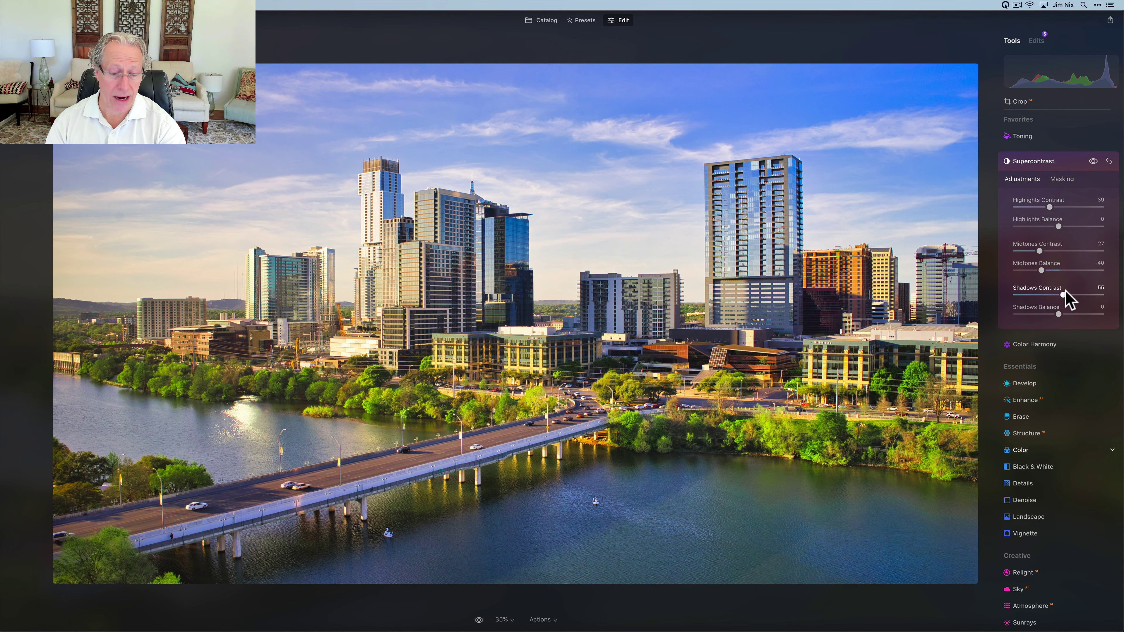
click(1058, 314)
drag(1058, 313, 1041, 315)
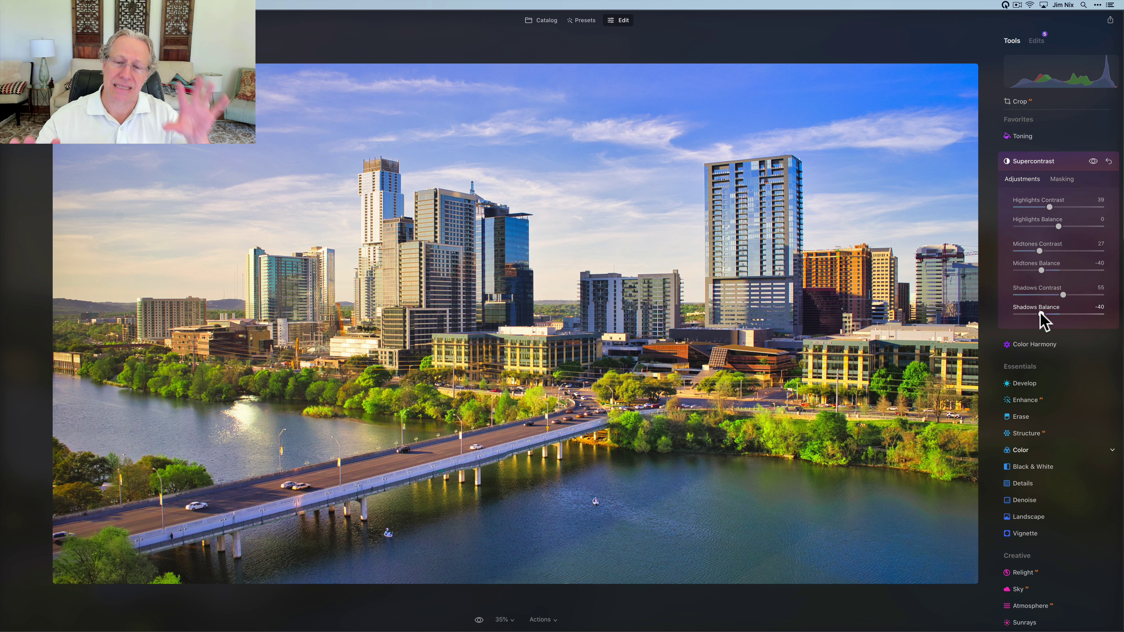
Lower Supercontrast Shadows Balance from −33 to −40
click(1041, 313)
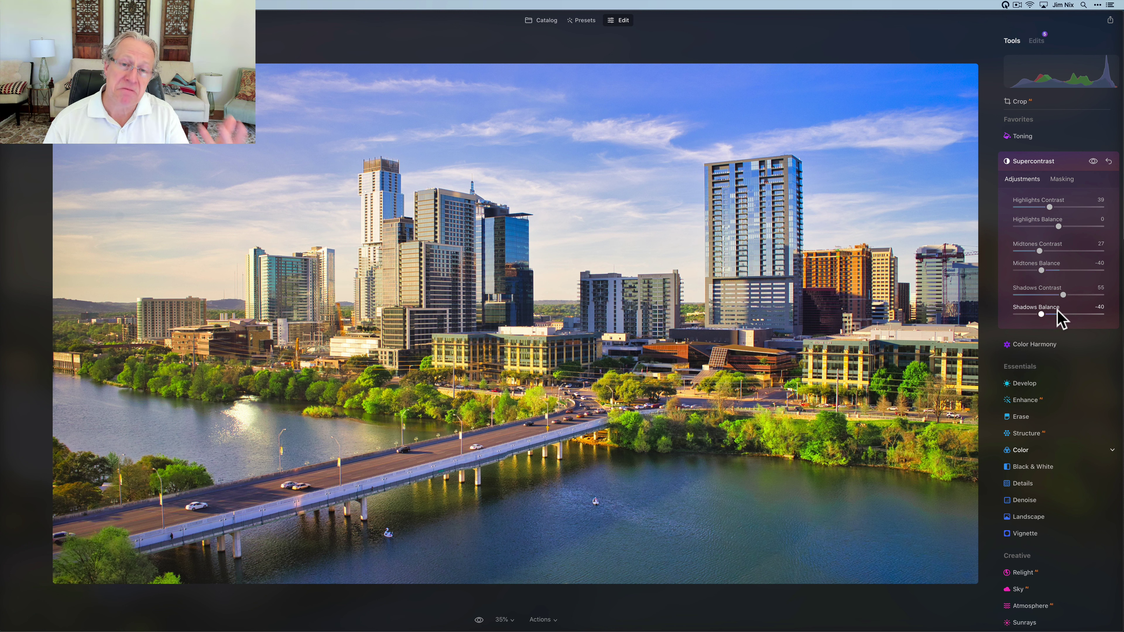
click(1093, 161)
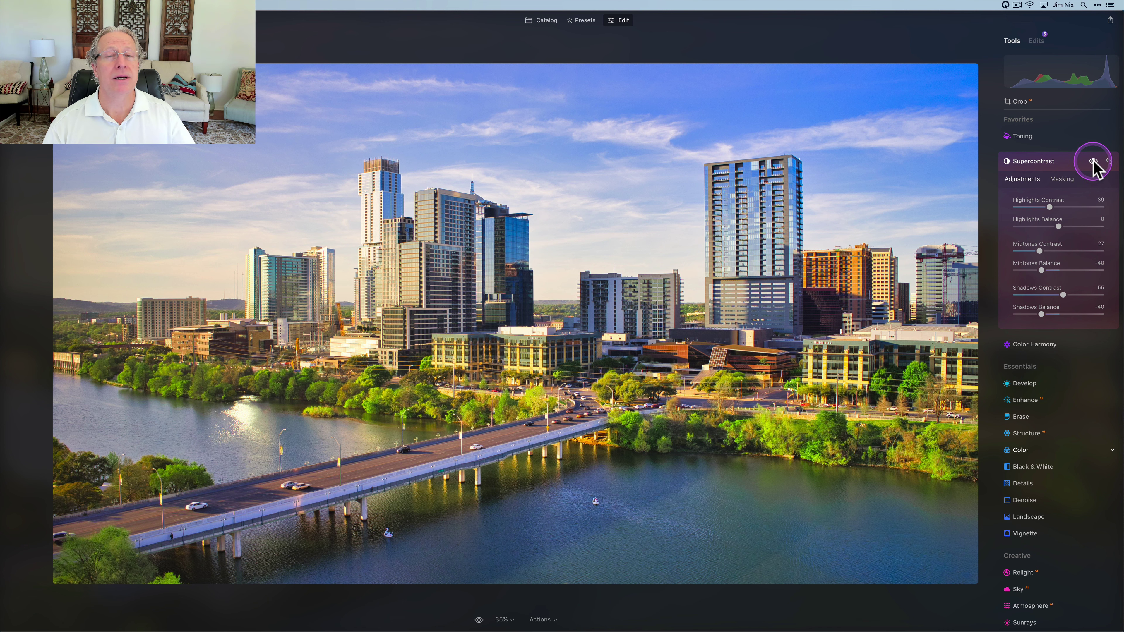
Toggle the Supercontrast effect off and on to compare, leaving it applied
click(1093, 162)
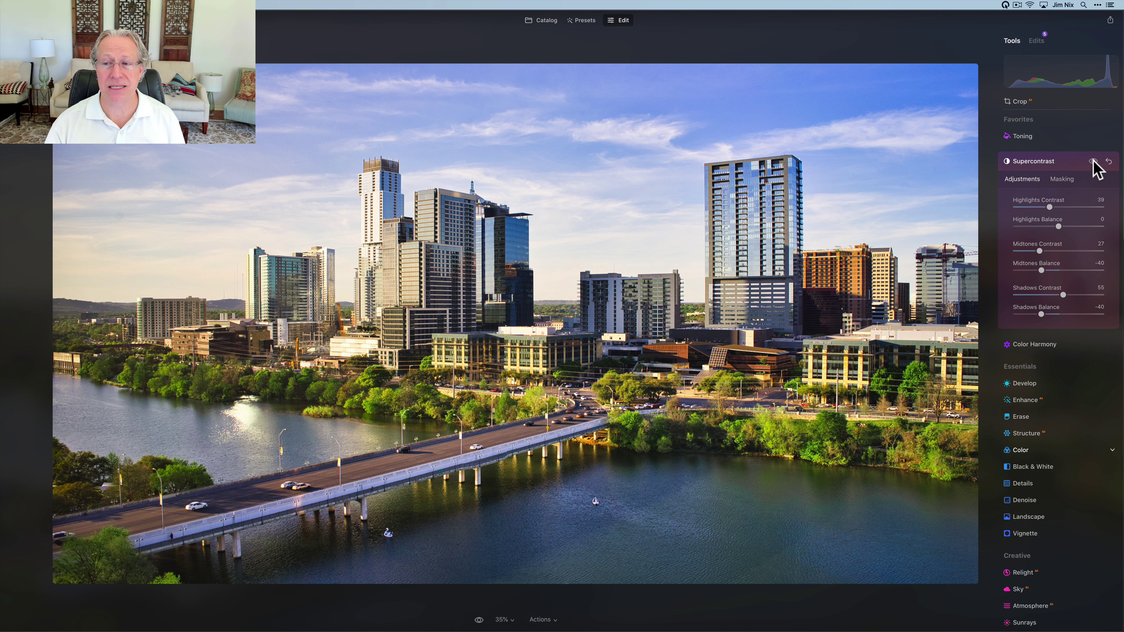
click(1093, 162)
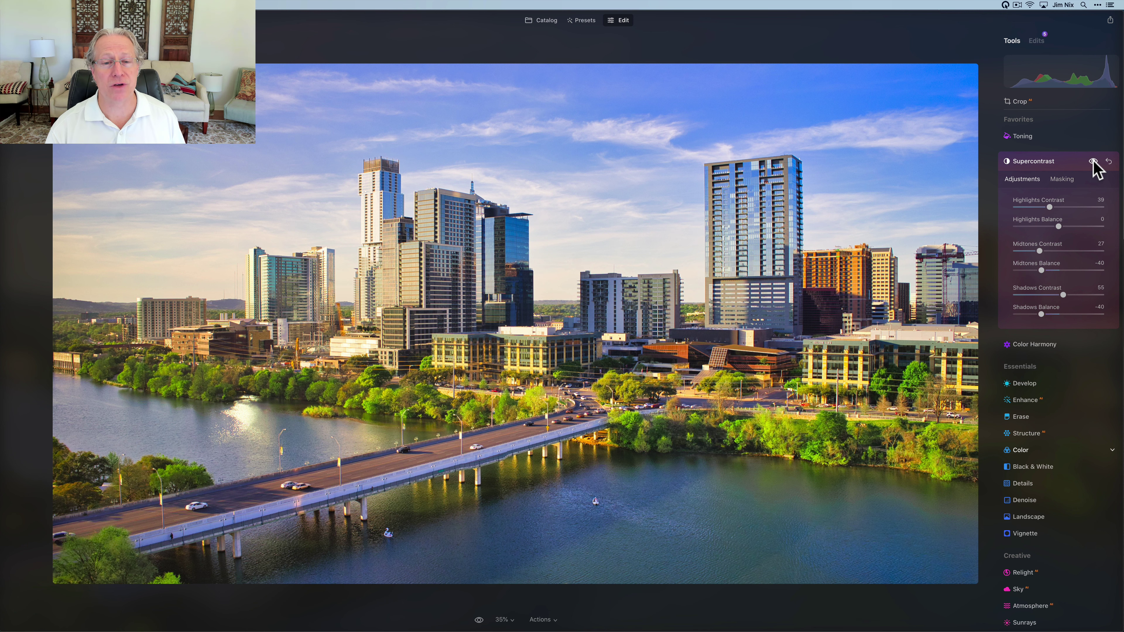
click(1092, 161)
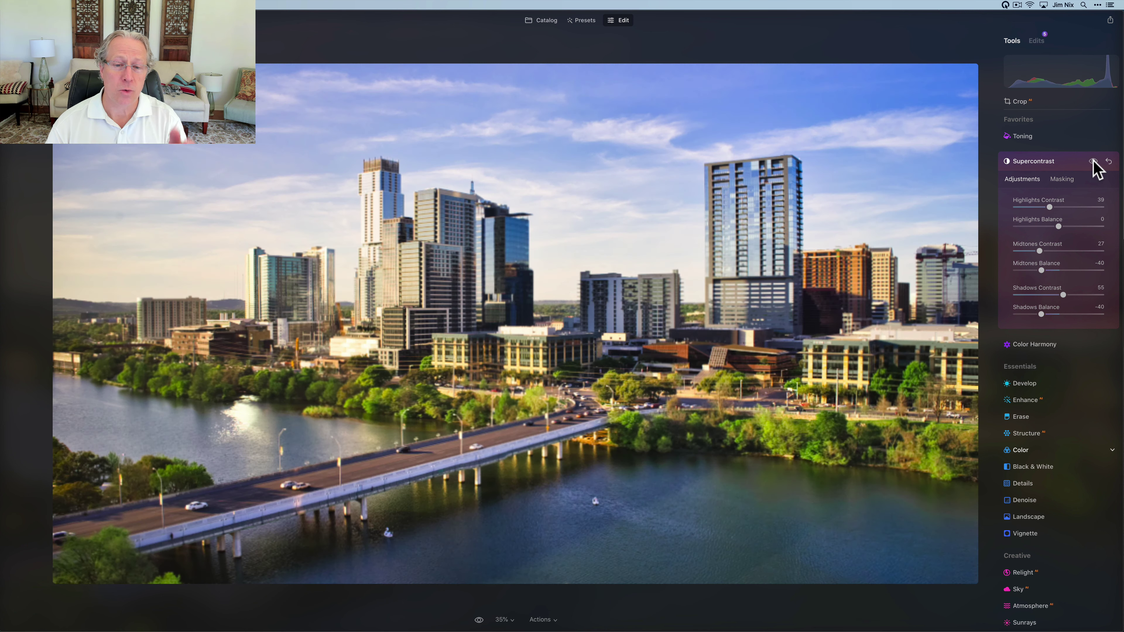
click(1093, 161)
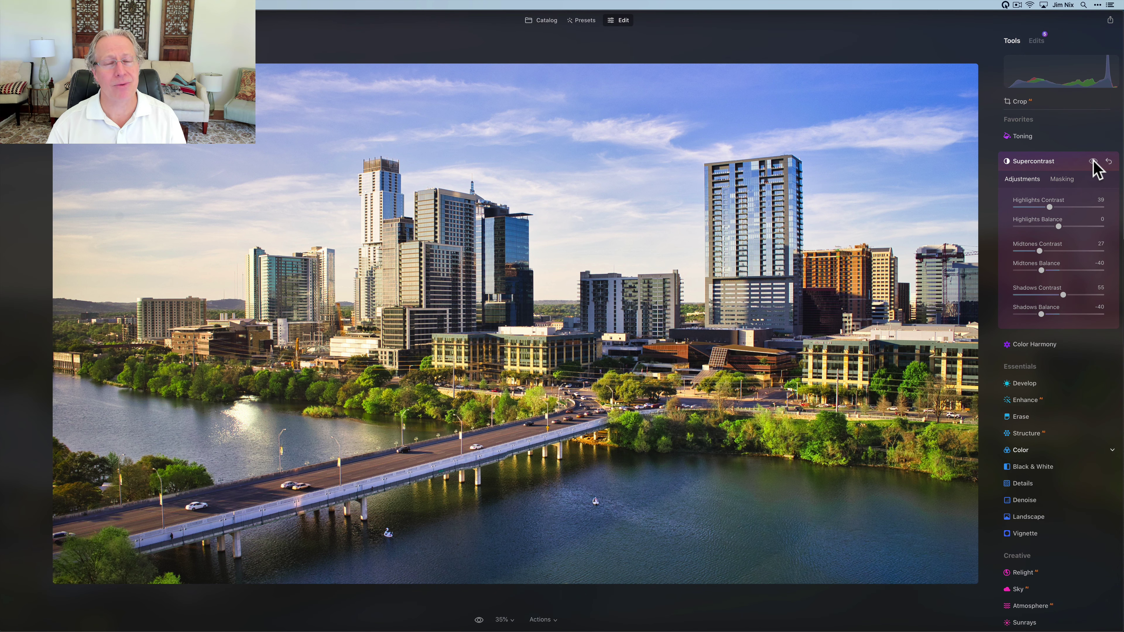
click(1093, 161)
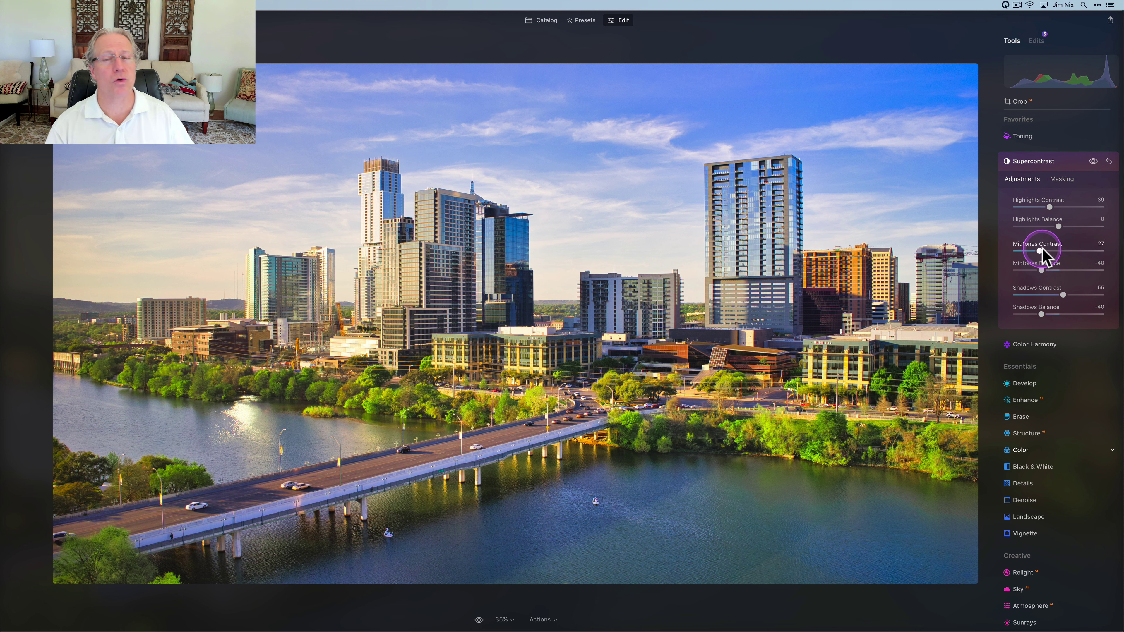
Collapse Supercontrast and view the photo's before/after with the backslash key
click(1051, 165)
key(backslash)
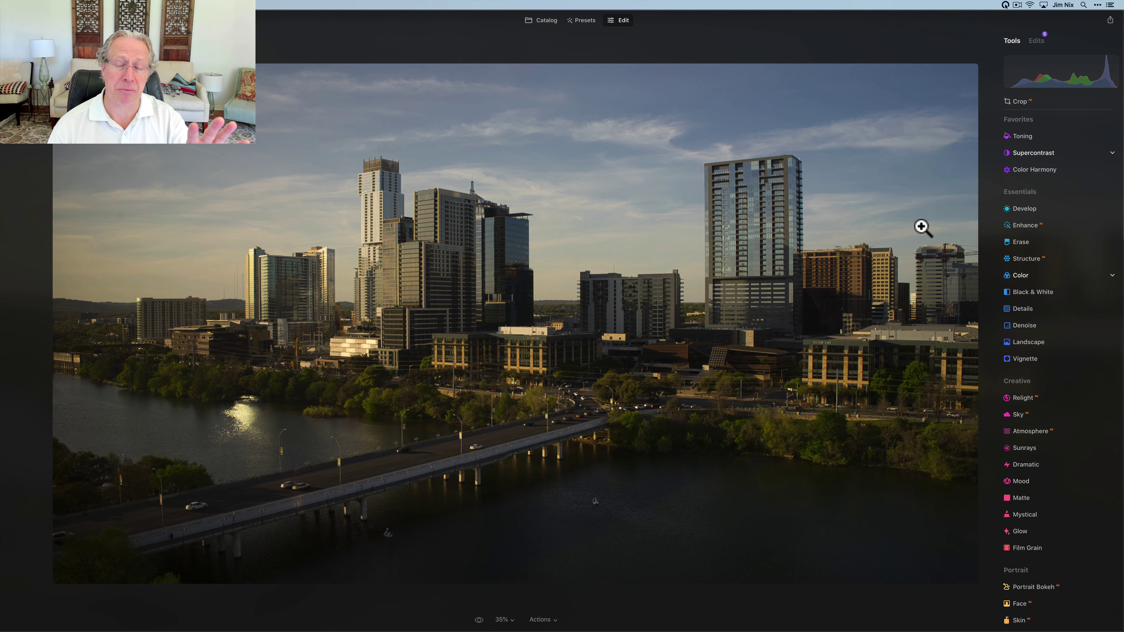
key(backslash)
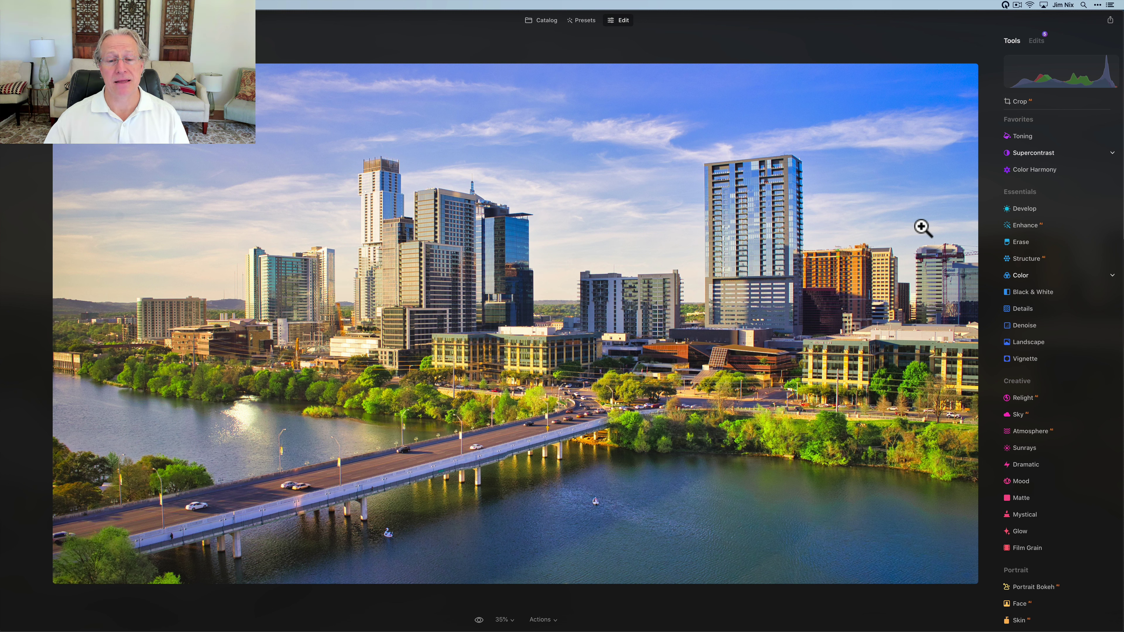